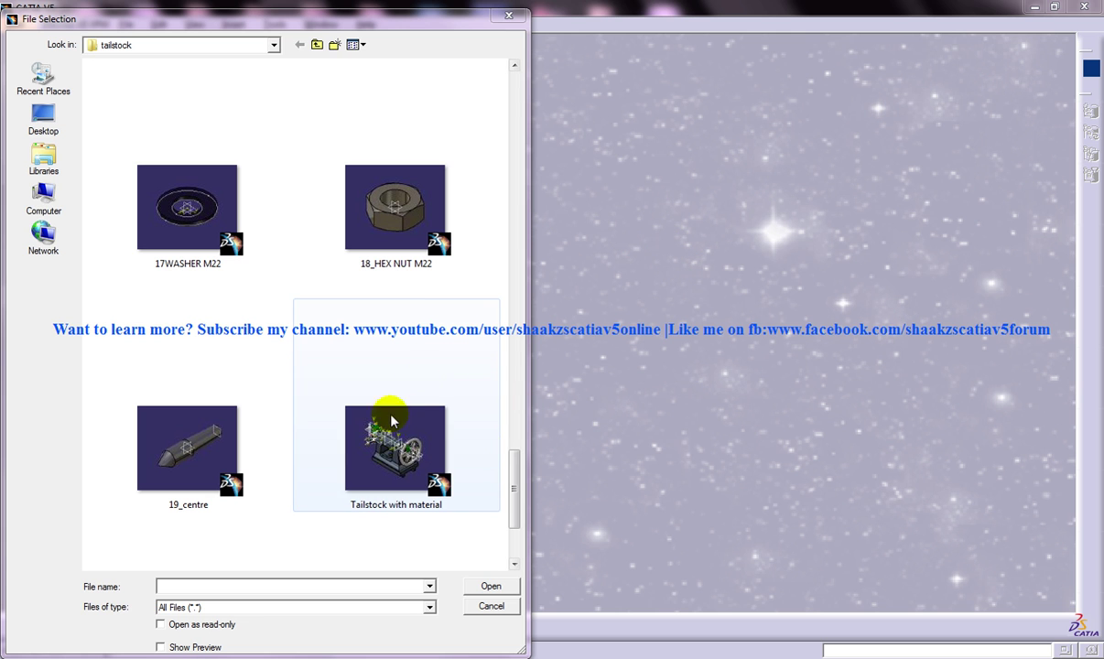
# Step: Open the 'Tailstock with material' assembly from the tailstock folder
pyautogui.moveTo(394, 20); pyautogui.dragTo(415, 19)
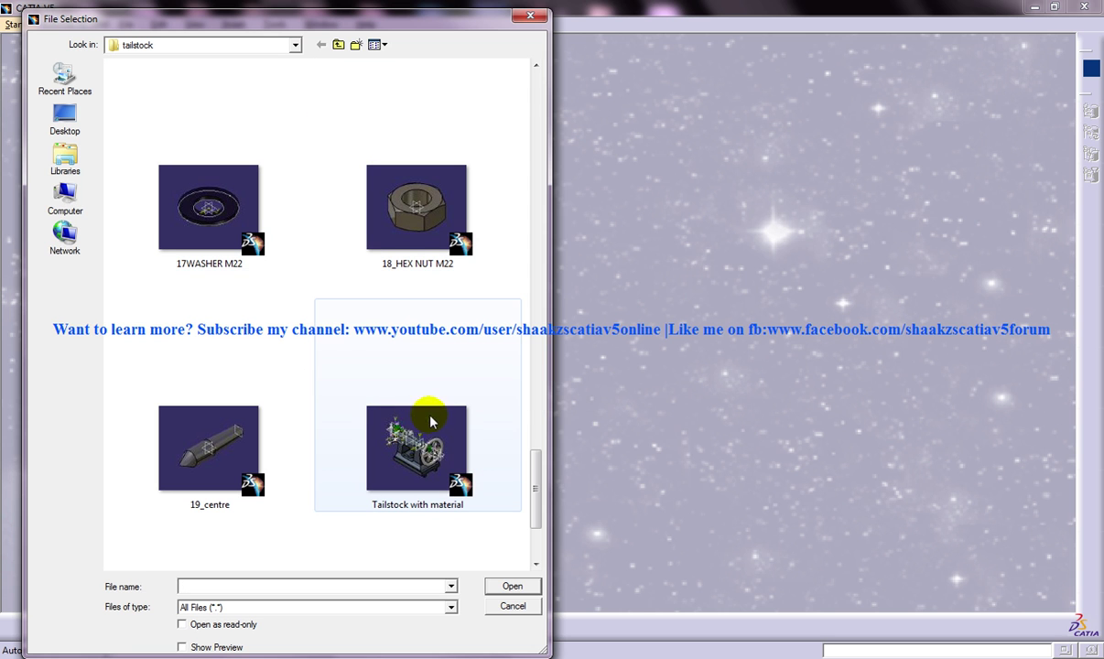
pyautogui.doubleClick(420, 368)
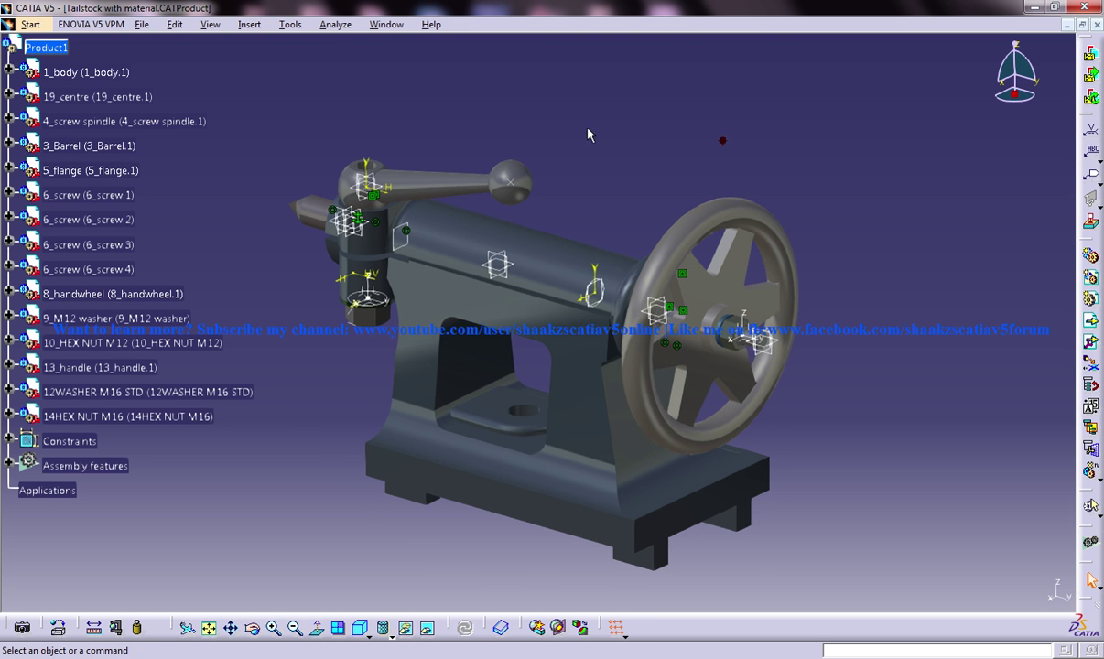
# Step: Switch to the Drafting workbench and create blank drawing Drawing1 with the default sheet settings
pyautogui.moveTo(588, 136)
pyautogui.mouseDown(button='middle')
pyautogui.moveTo(621, 172)
pyautogui.moveTo(596, 124)
pyautogui.moveTo(608, 136)
pyautogui.mouseUp(button='middle')
pyautogui.click(249, 24)
pyautogui.moveTo(30, 23)
pyautogui.moveTo(75, 60)
pyautogui.click(264, 209)
pyautogui.click(892, 556)
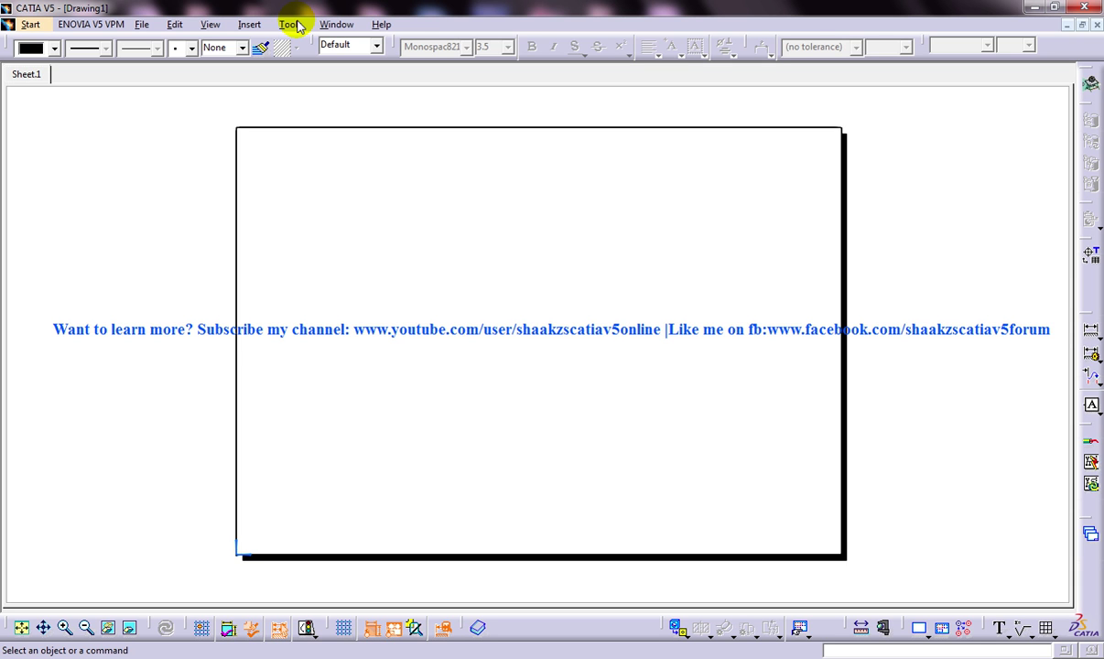
# Step: Create a front view of the tailstock from its base face and place it on Sheet.1
pyautogui.click(291, 25)
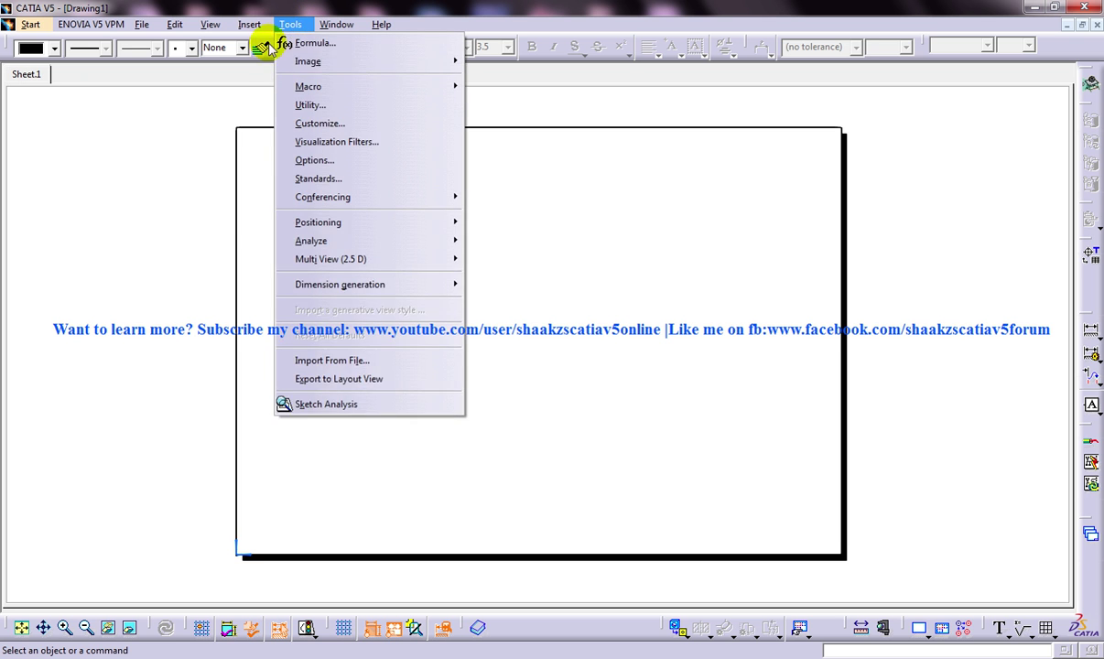
pyautogui.moveTo(250, 26)
pyautogui.moveTo(266, 68)
pyautogui.moveTo(440, 68)
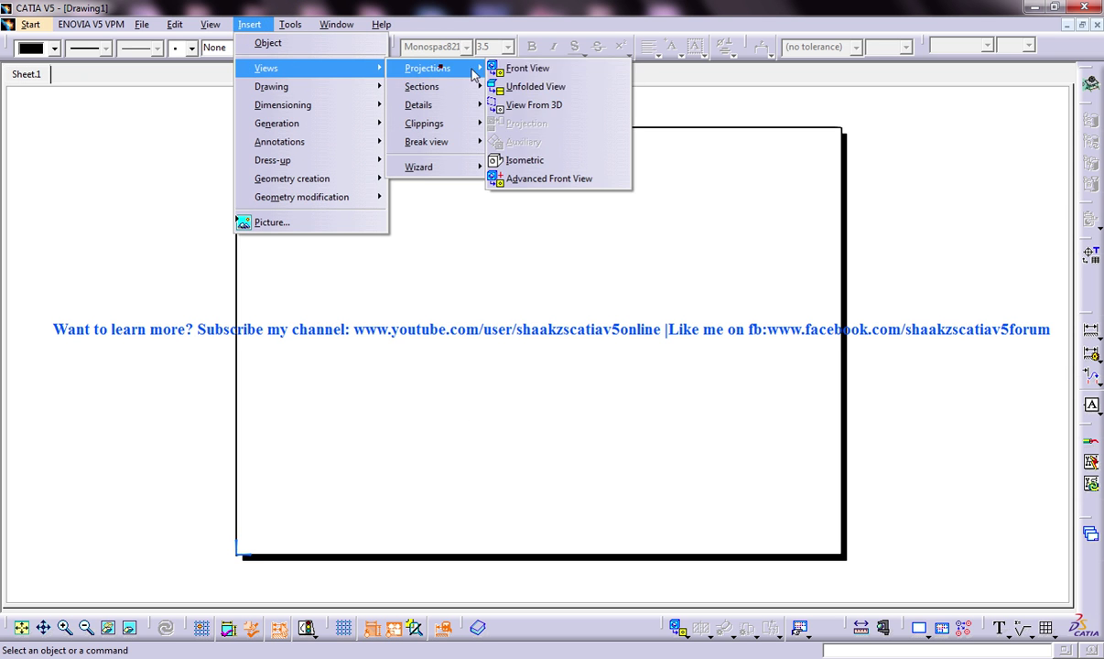
pyautogui.click(522, 67)
pyautogui.click(291, 26)
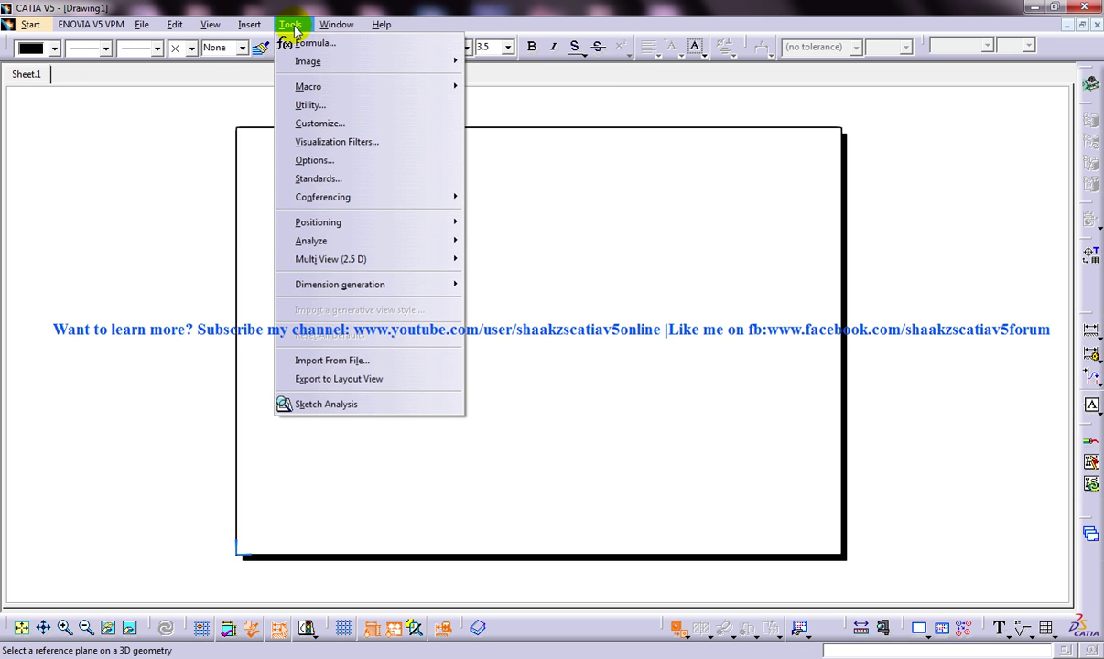
pyautogui.moveTo(337, 26)
pyautogui.click(394, 122)
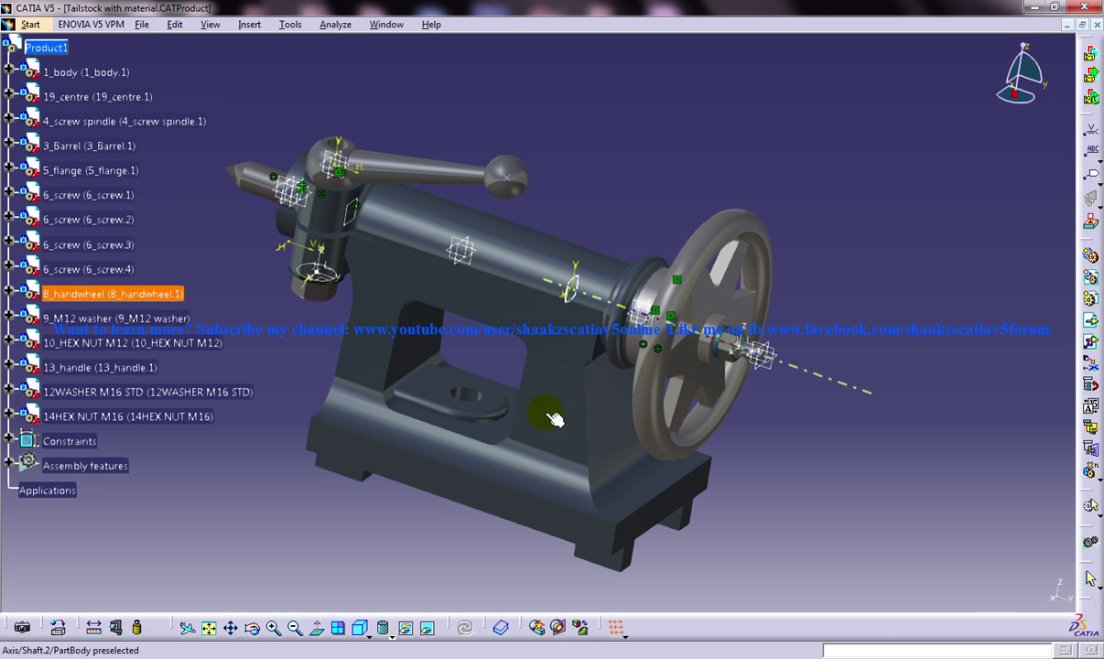
pyautogui.moveTo(554, 340); pyautogui.dragTo(505, 378, button='middle')
pyautogui.click(550, 512)
pyautogui.moveTo(510, 249)
pyautogui.keyDown('ctrl'); pyautogui.mouseDown(button='middle')
pyautogui.moveTo(527, 202)
pyautogui.moveTo(595, 291)
pyautogui.mouseUp(button='middle'); pyautogui.keyUp('ctrl')
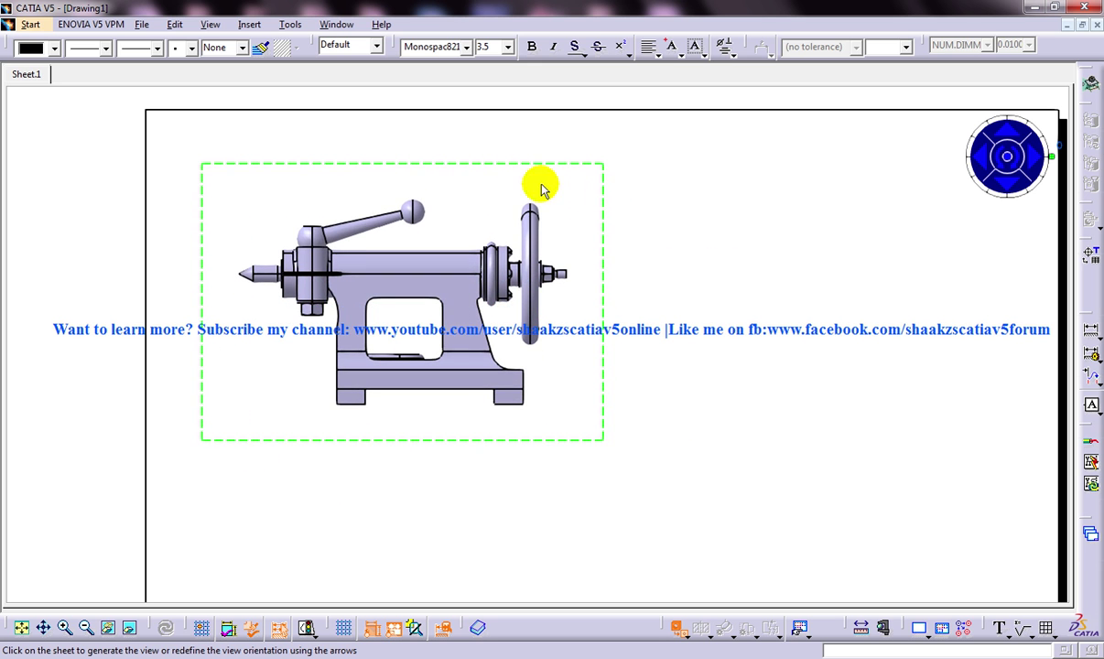
pyautogui.click(568, 192)
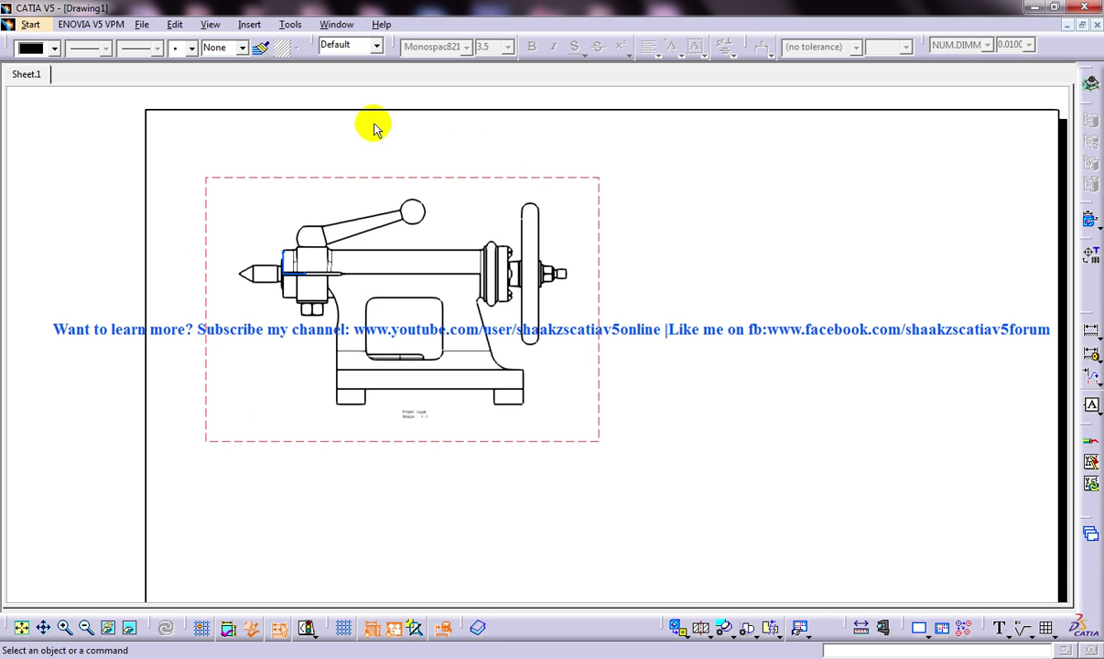
# Step: Add a projected top view below the front view and frame both views
pyautogui.click(249, 24)
pyautogui.moveTo(275, 68)
pyautogui.moveTo(428, 68)
pyautogui.click(506, 125)
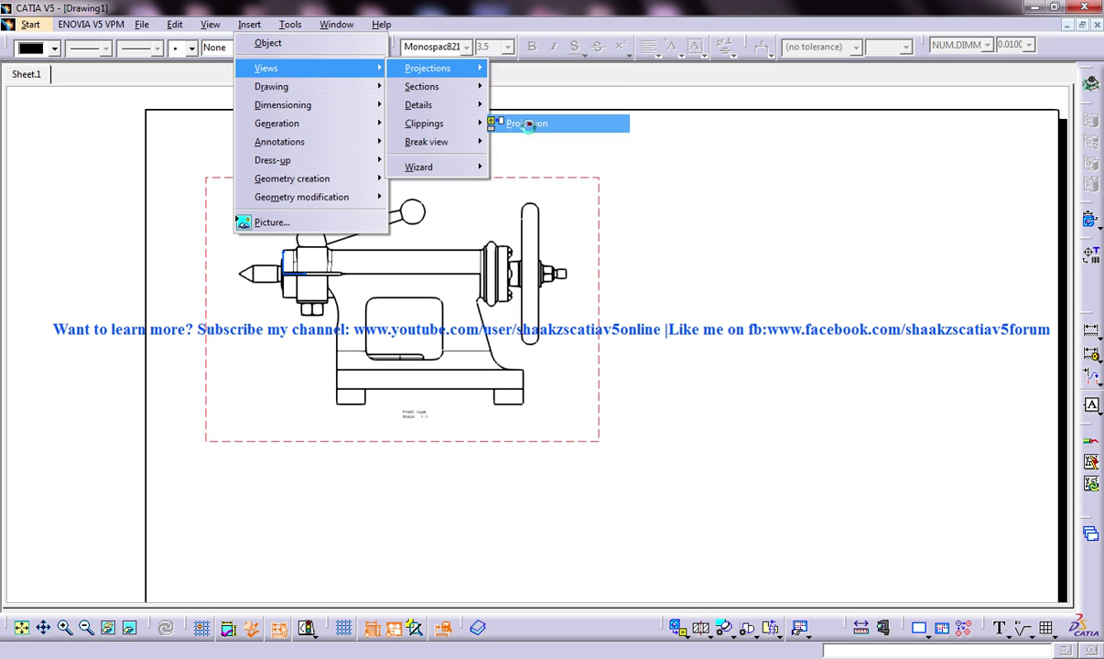
pyautogui.click(488, 316)
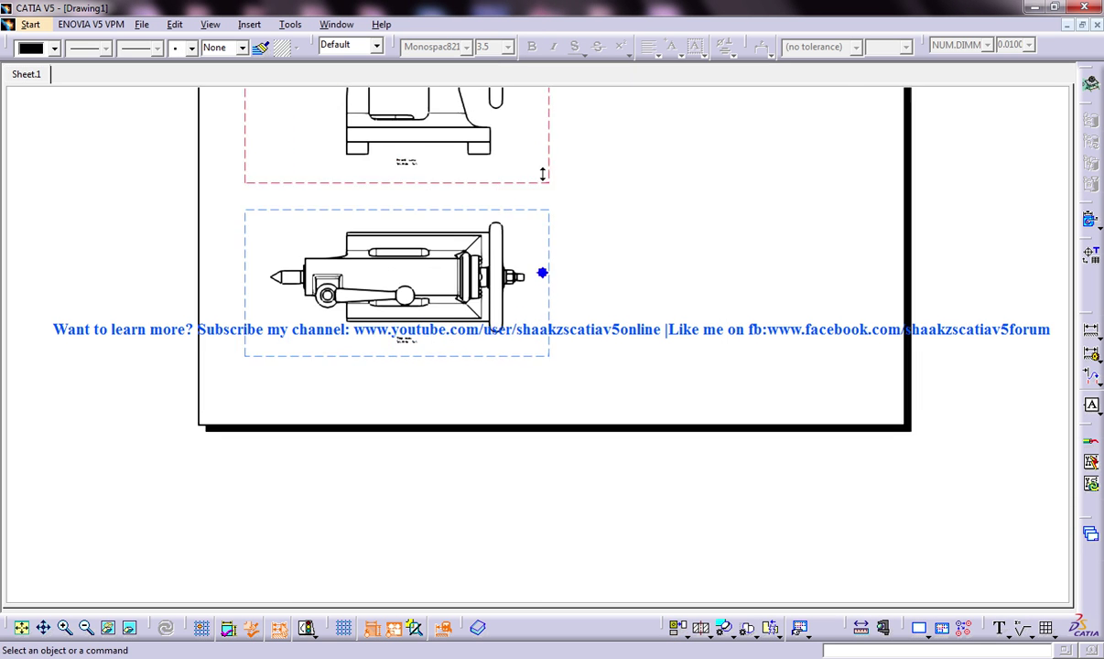
pyautogui.moveTo(543, 168)
pyautogui.mouseDown(button='middle')
pyautogui.moveTo(587, 252)
pyautogui.moveTo(586, 275)
pyautogui.moveTo(389, 174)
pyautogui.mouseUp(button='middle')
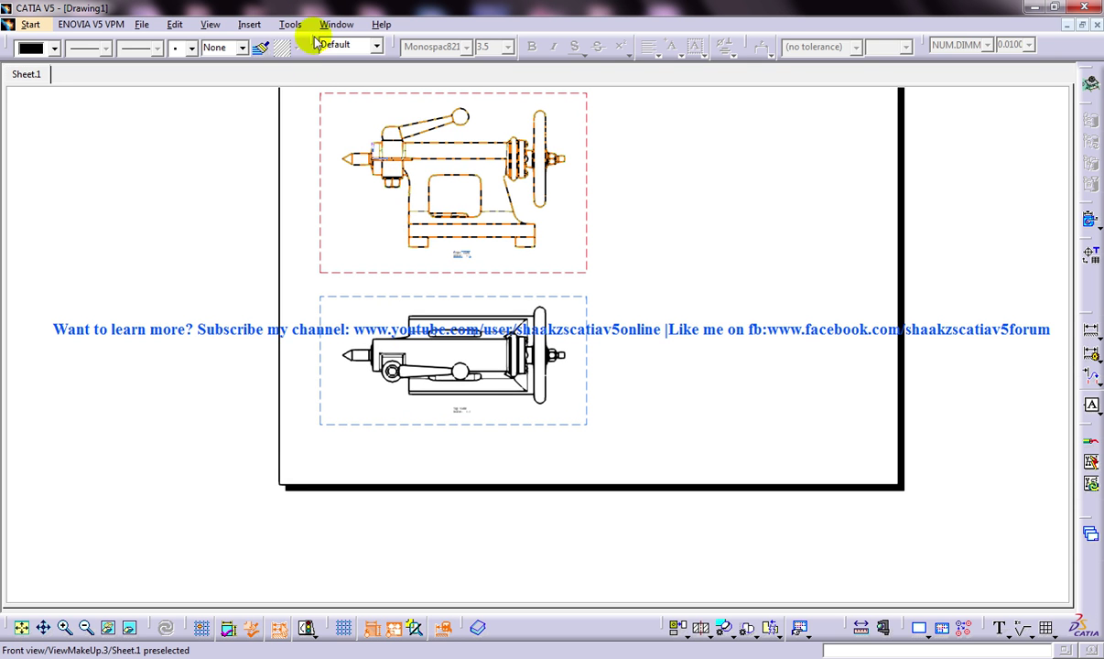
pyautogui.click(290, 25)
# Step: Set Offset Section Cut as the Views toolbar's current section command and redock the toolbar
pyautogui.moveTo(249, 24)
pyautogui.moveTo(273, 68)
pyautogui.moveTo(433, 71)
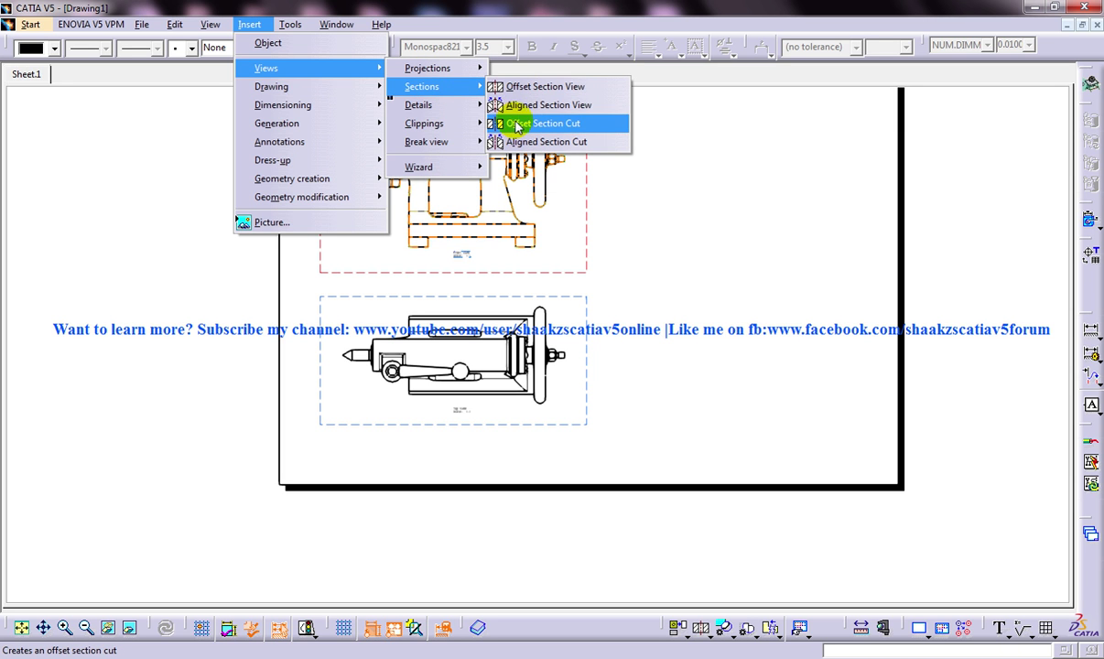
pyautogui.click(555, 19)
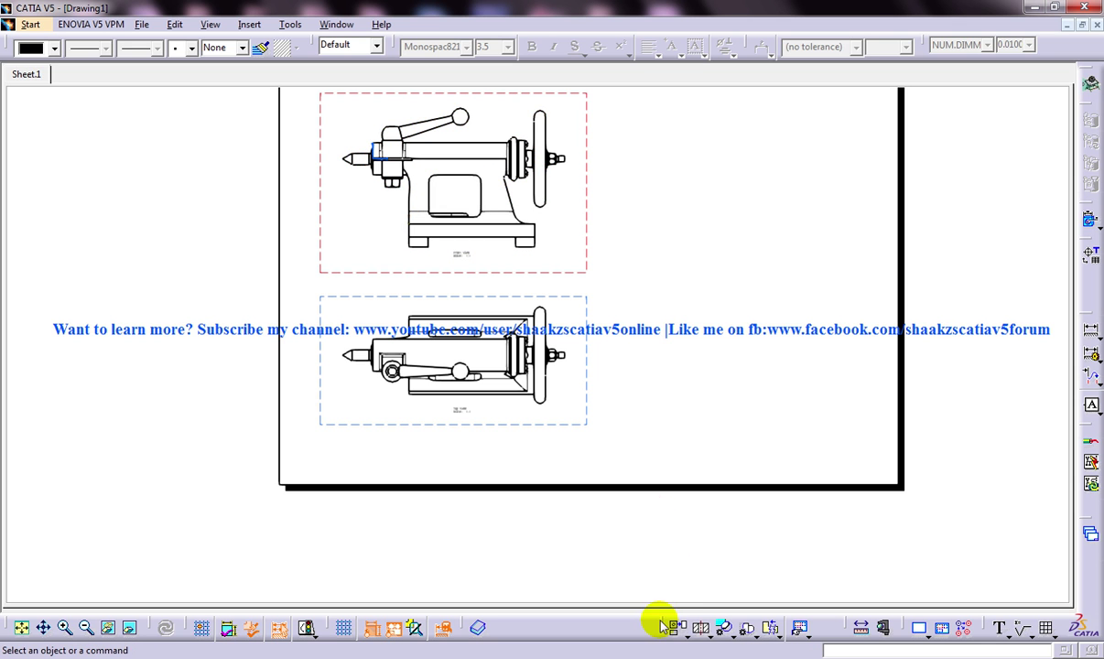
pyautogui.moveTo(661, 624); pyautogui.dragTo(638, 558)
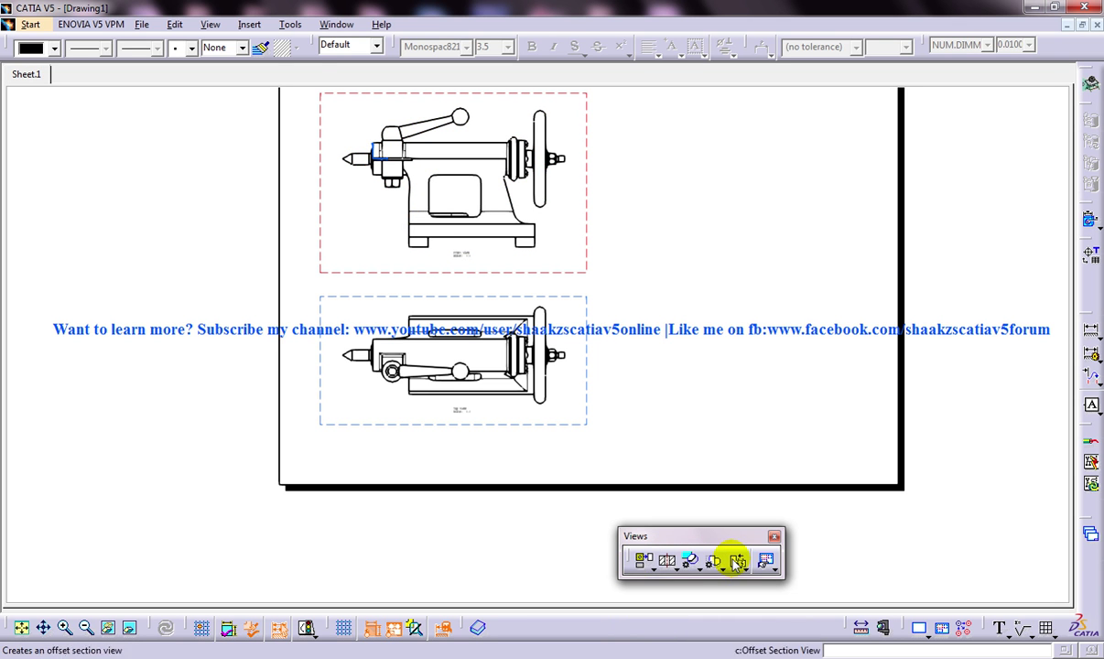
pyautogui.click(677, 570)
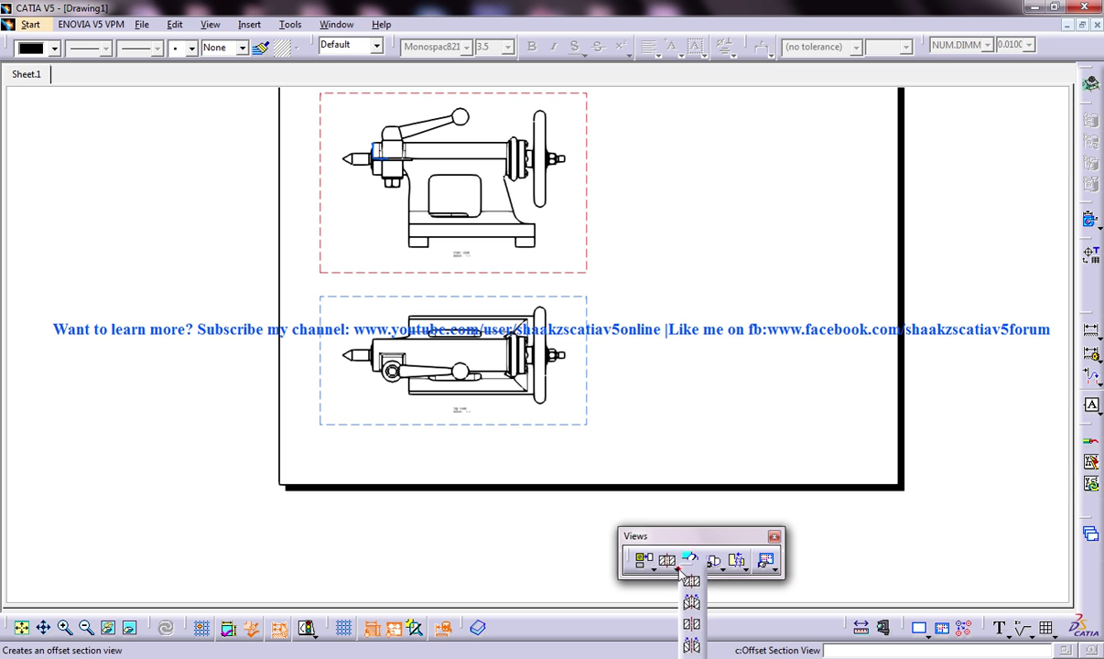
pyautogui.click(693, 626)
pyautogui.moveTo(729, 545); pyautogui.dragTo(734, 612)
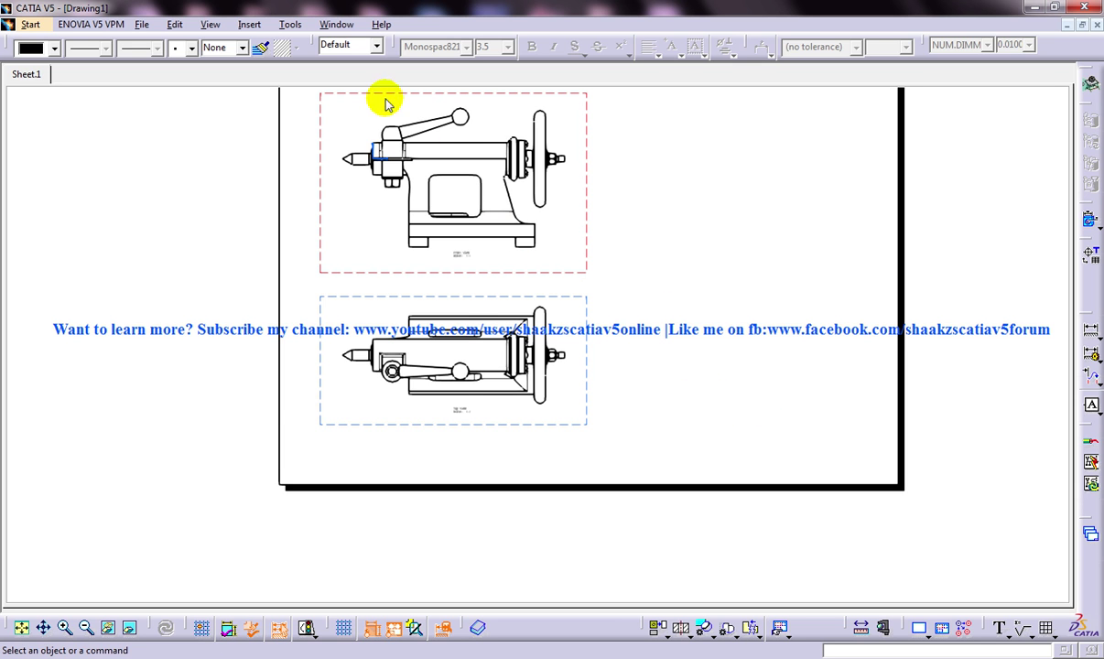
# Step: Start an Offset Section Cut and make the top view the active view
pyautogui.click(249, 23)
pyautogui.moveTo(397, 75)
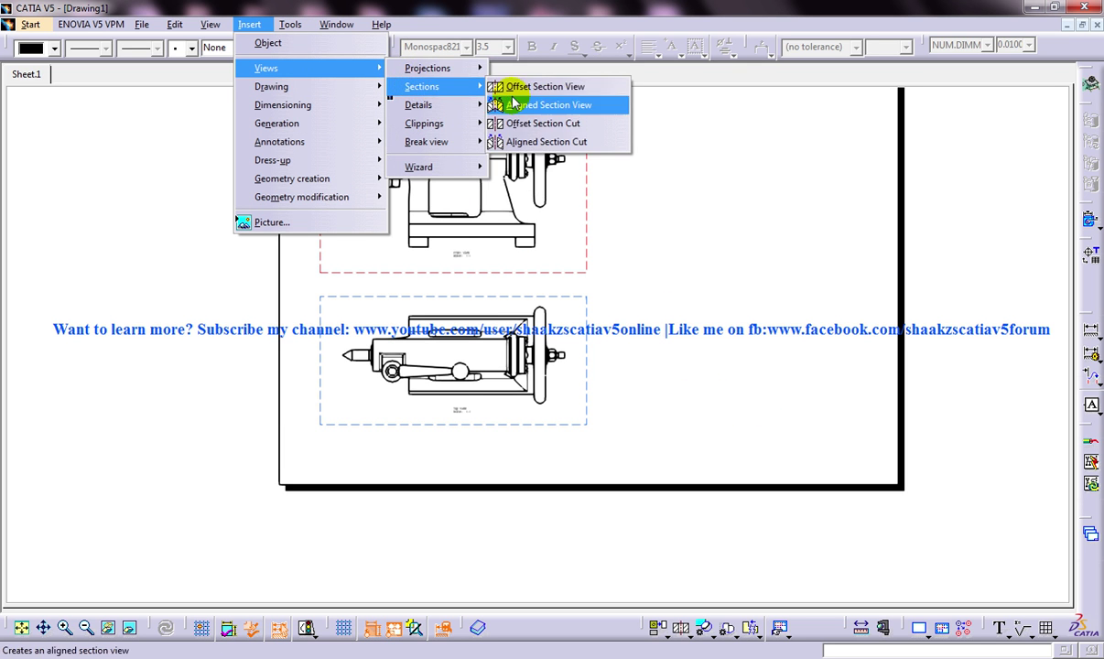
pyautogui.click(525, 129)
pyautogui.moveTo(444, 264); pyautogui.dragTo(259, 355, button='middle')
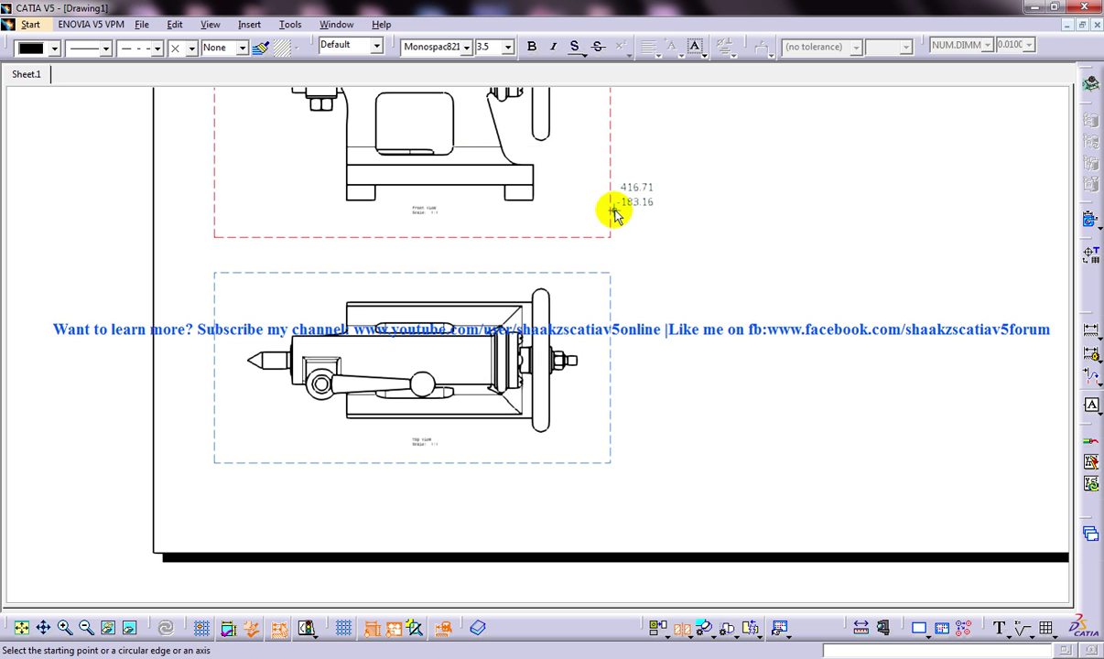
pyautogui.doubleClick(370, 273)
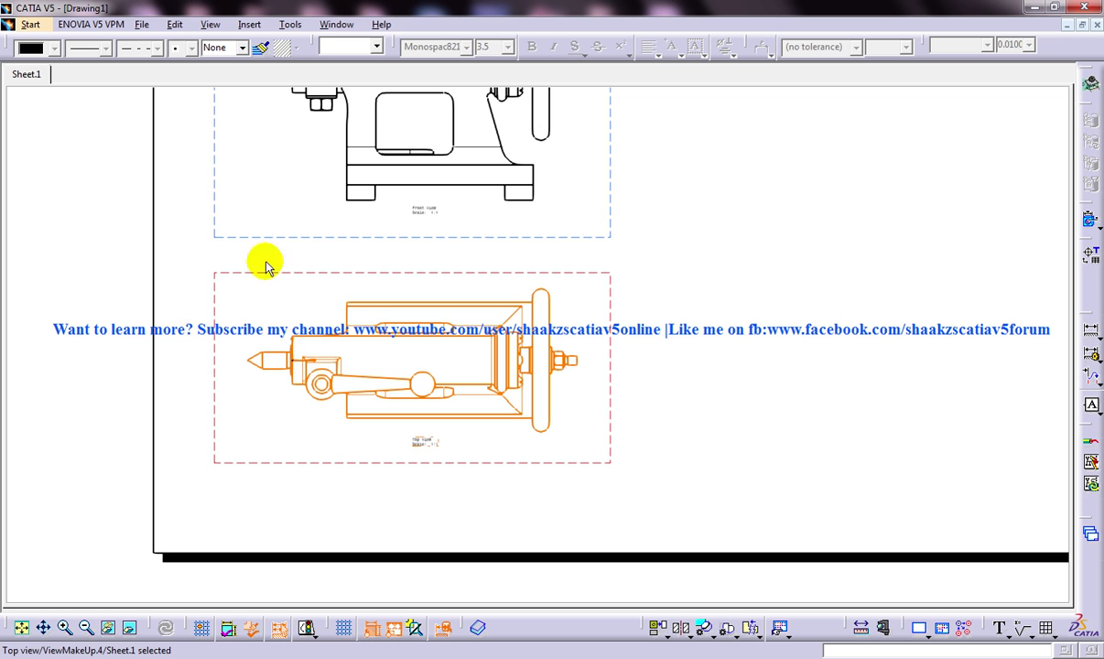
# Step: Cut section A-A along the full length of the top view and place it right of the front view
pyautogui.click(249, 25)
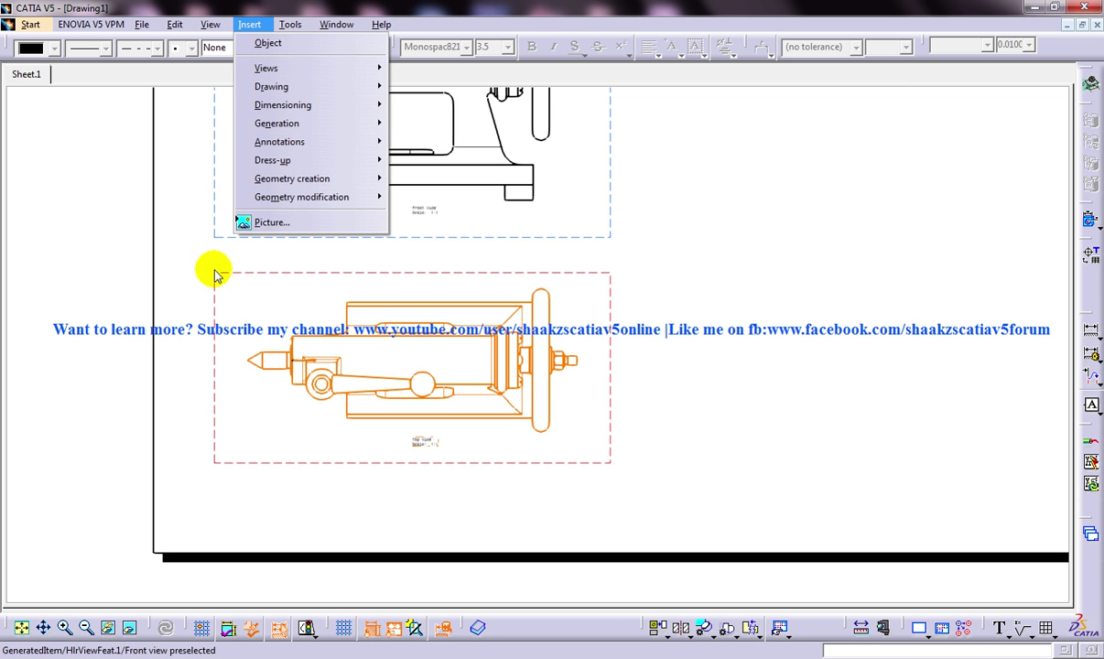
pyautogui.moveTo(264, 68)
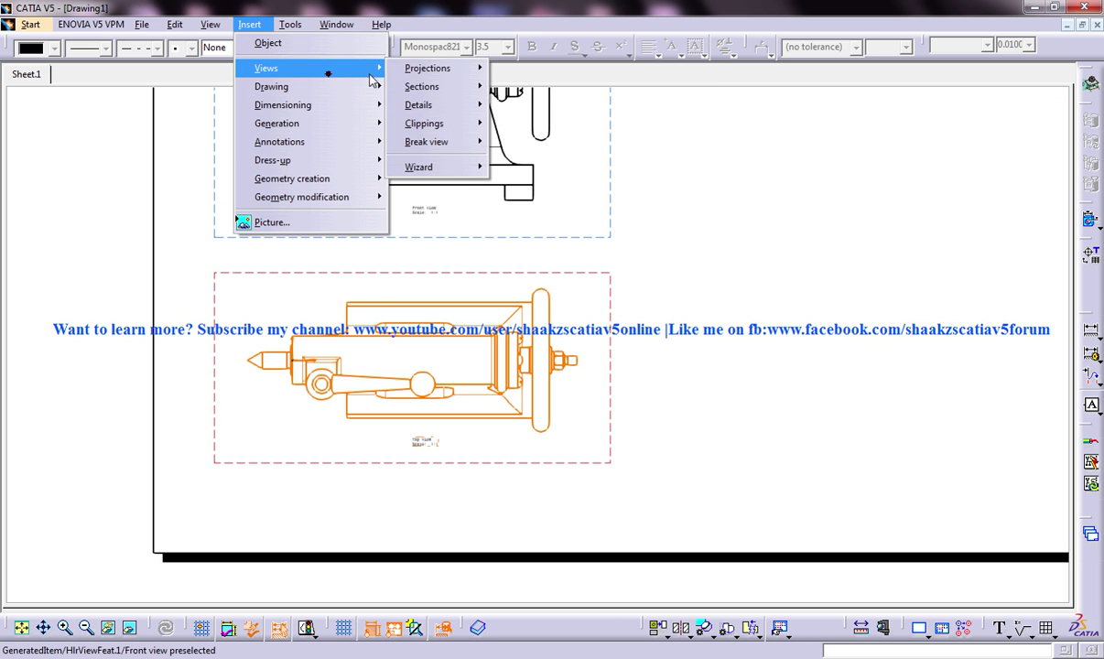
pyautogui.moveTo(441, 89)
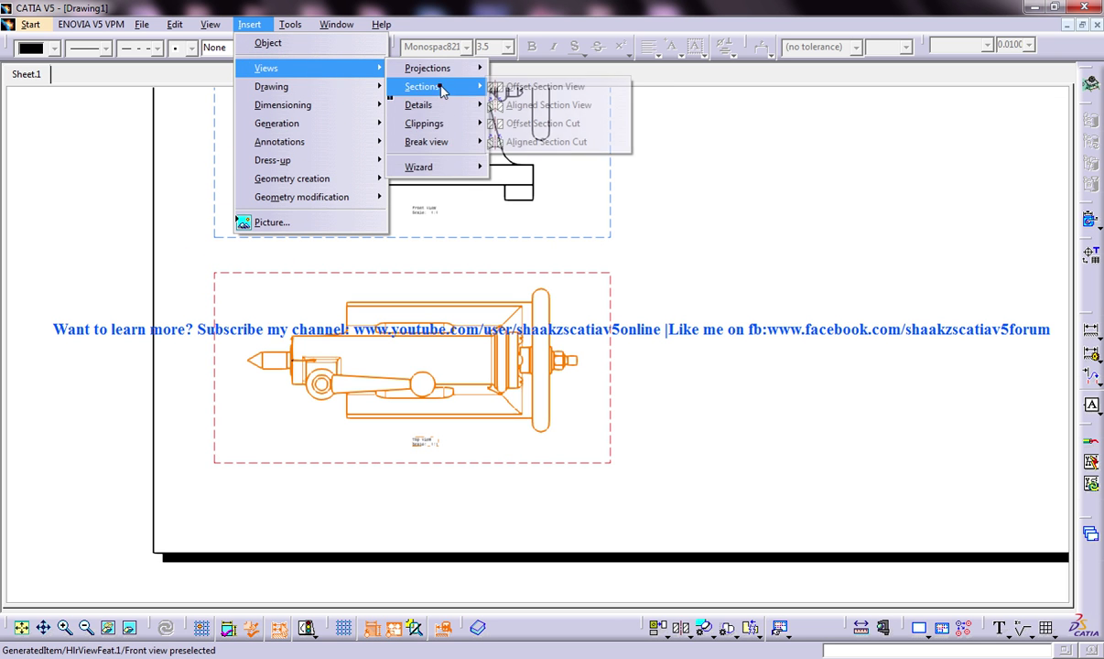
pyautogui.click(567, 123)
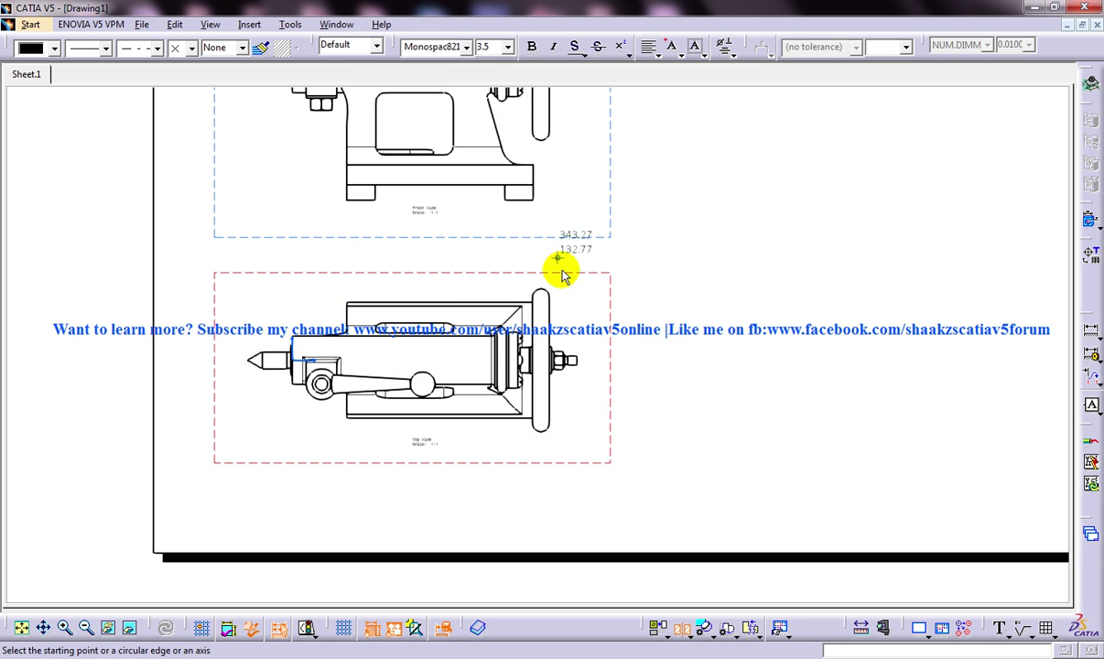
pyautogui.click(590, 361)
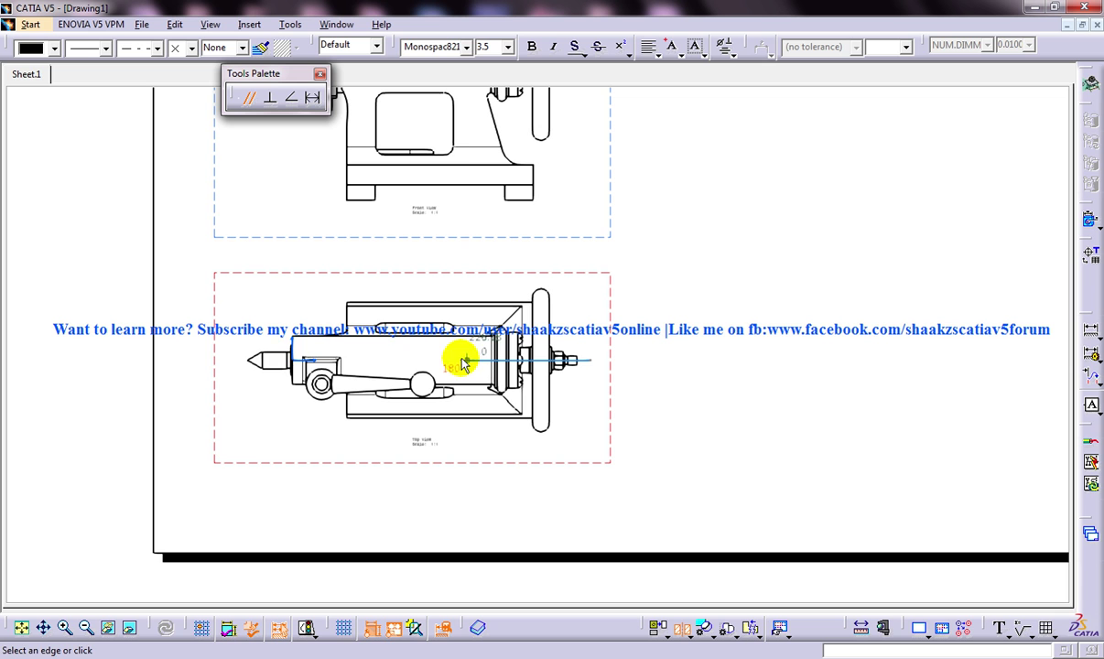
pyautogui.doubleClick(231, 362)
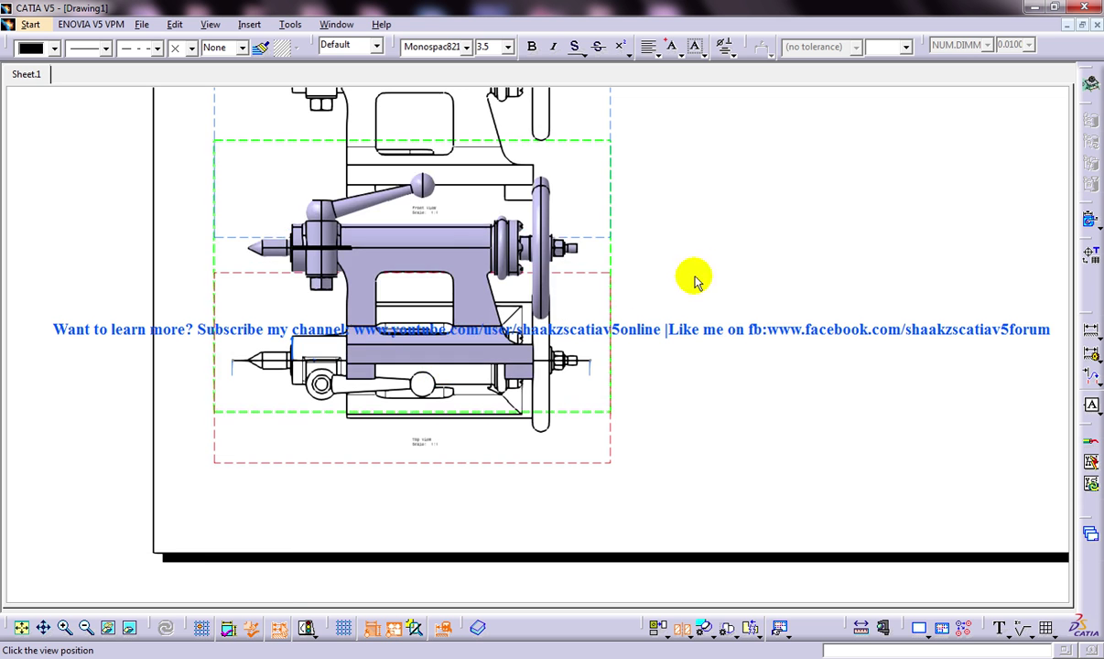
pyautogui.click(836, 229)
pyautogui.moveTo(836, 229); pyautogui.dragTo(646, 338, button='middle')
pyautogui.click(645, 333)
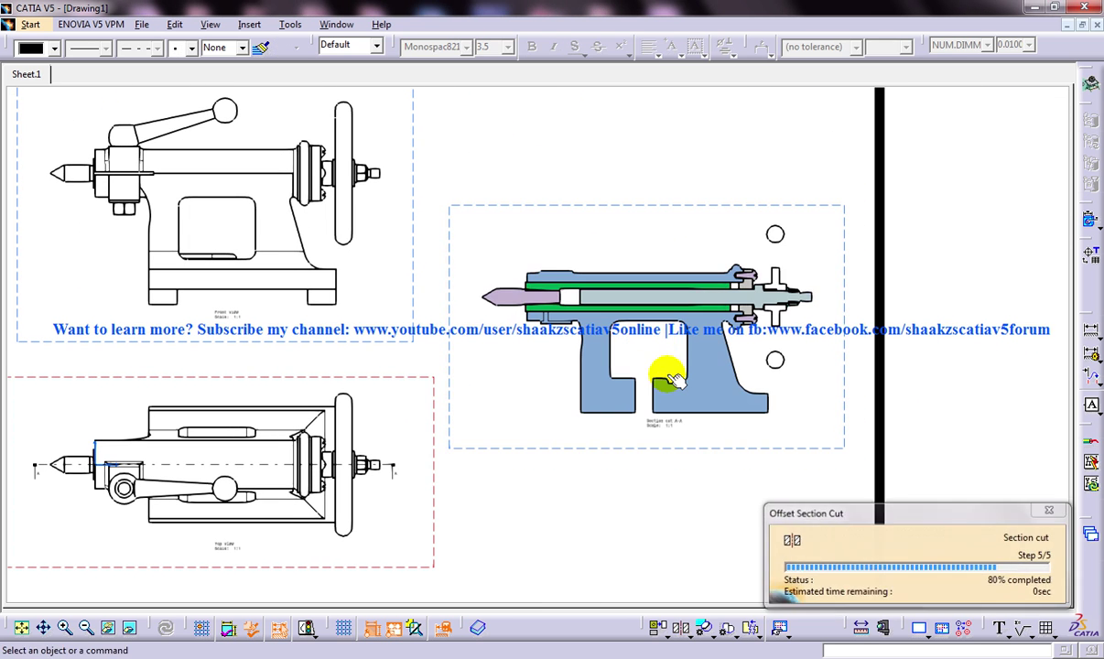
pyautogui.moveTo(580, 330); pyautogui.dragTo(646, 301, button='middle')
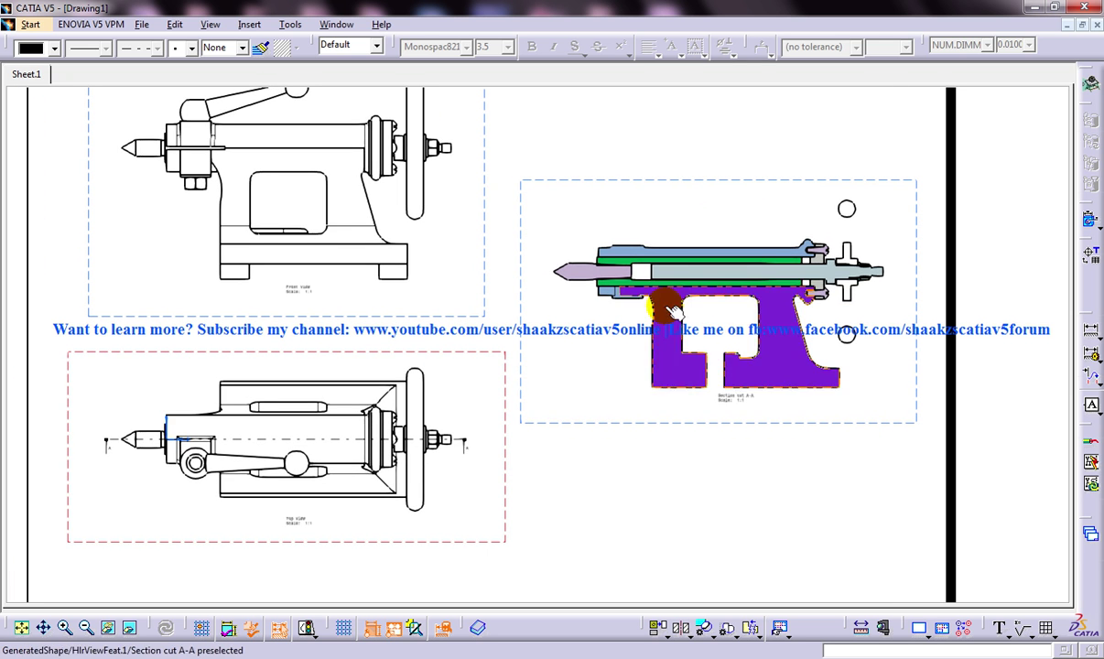
pyautogui.moveTo(708, 271)
pyautogui.keyDown('ctrl'); pyautogui.mouseDown(button='middle')
pyautogui.moveTo(710, 247)
pyautogui.moveTo(673, 275)
pyautogui.moveTo(687, 217)
pyautogui.moveTo(700, 231)
pyautogui.mouseUp(button='middle'); pyautogui.keyUp('ctrl')
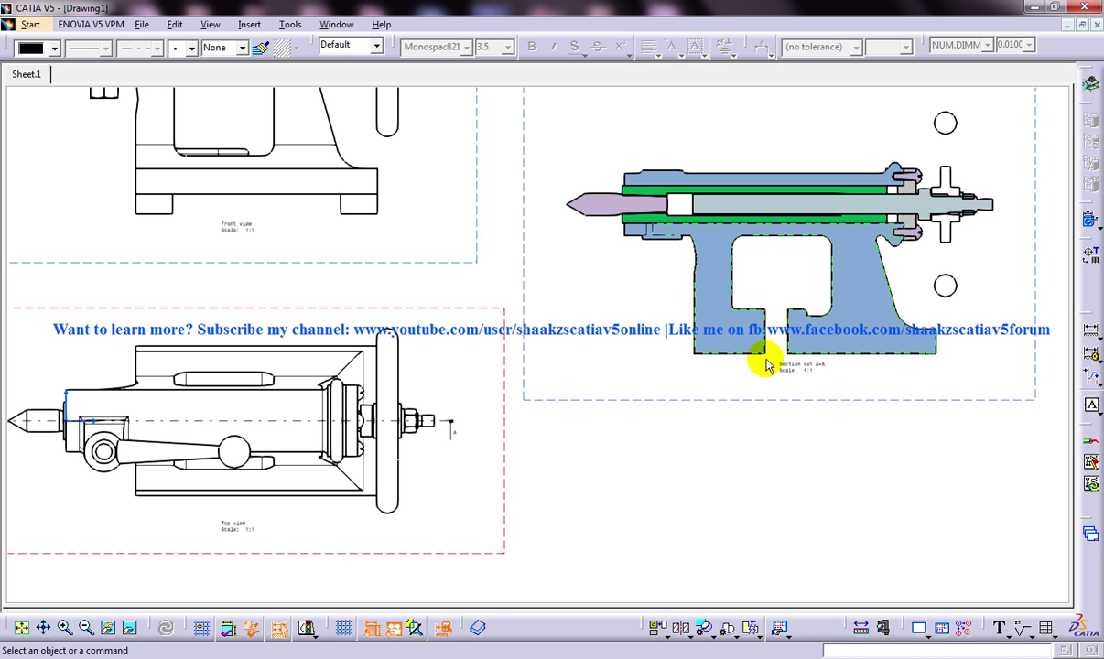
# Step: Create offset section view B-B along the top view's centre line, placed above section A-A
pyautogui.moveTo(432, 259); pyautogui.dragTo(469, 312, button='middle')
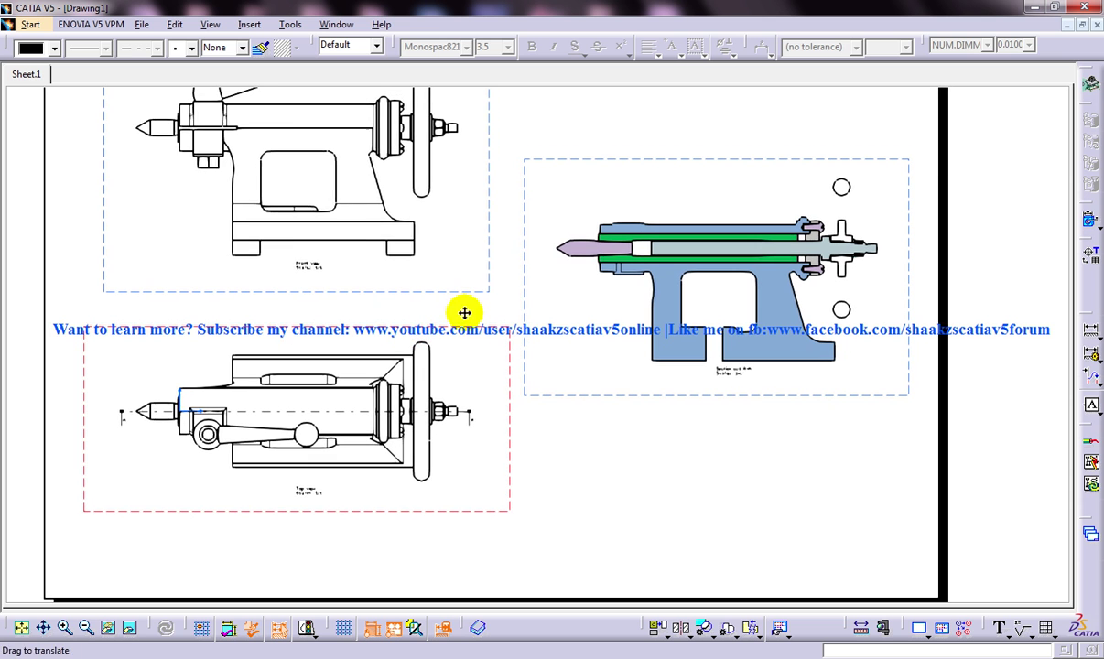
pyautogui.click(247, 24)
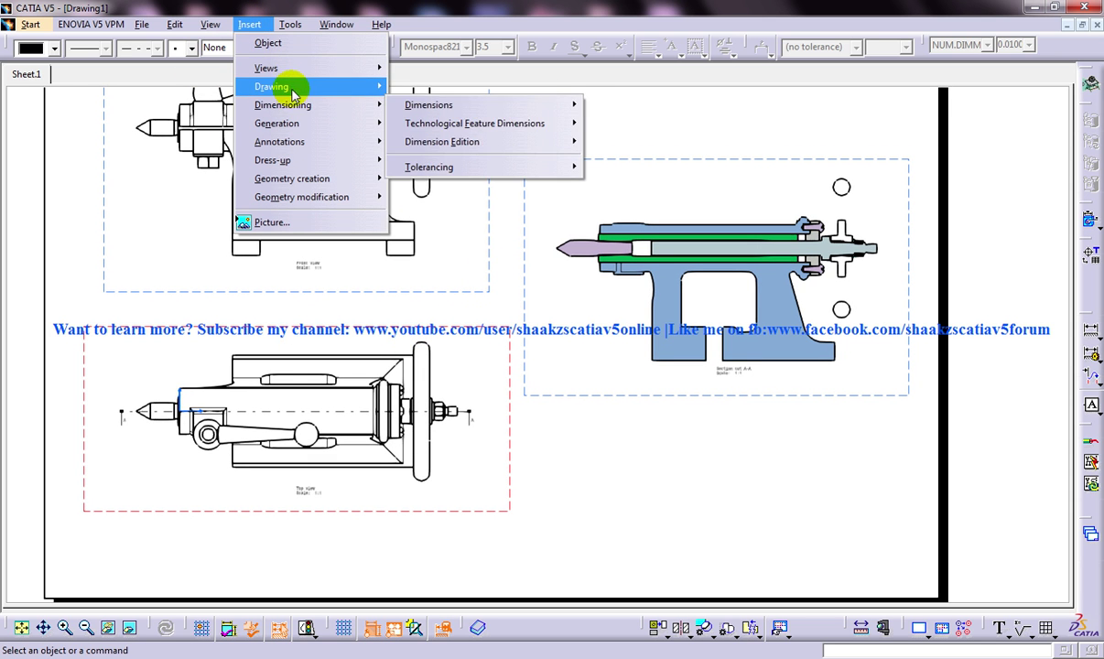
pyautogui.moveTo(297, 69)
pyautogui.moveTo(437, 86)
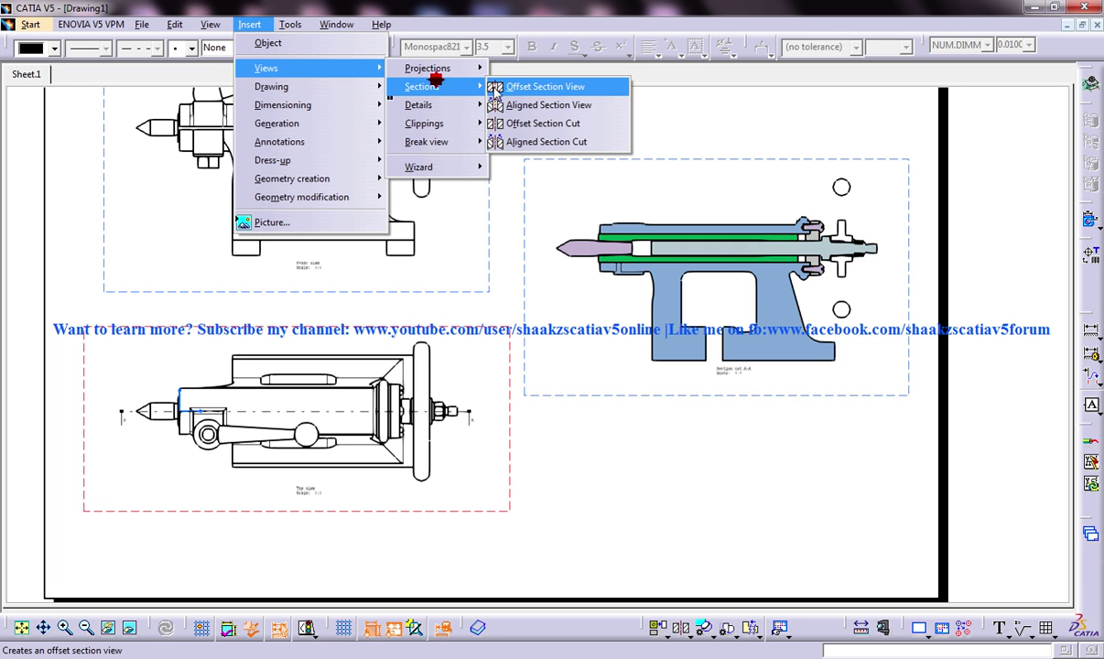
pyautogui.click(540, 86)
pyautogui.moveTo(351, 323); pyautogui.dragTo(431, 277, button='middle')
pyautogui.click(558, 366)
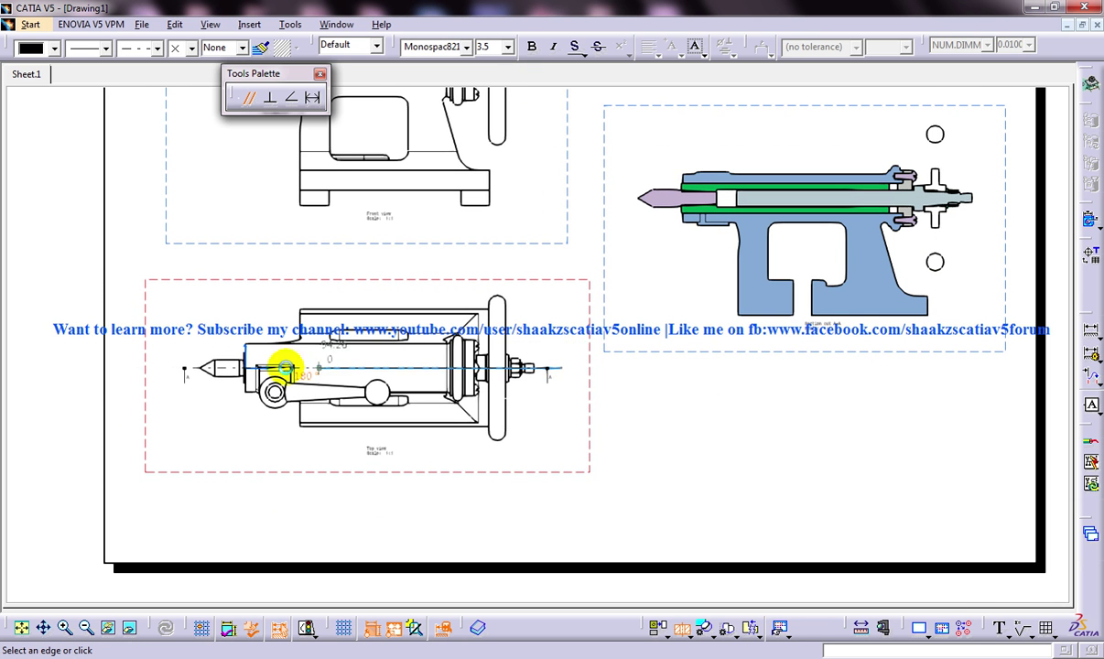
pyautogui.click(170, 367)
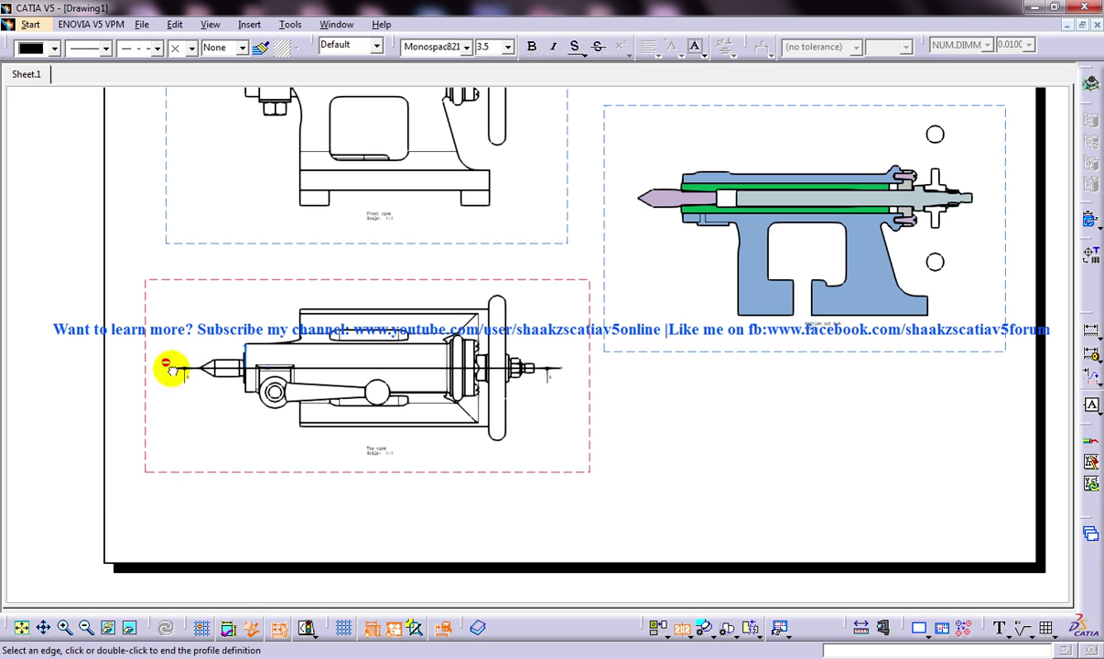
pyautogui.doubleClick(168, 365)
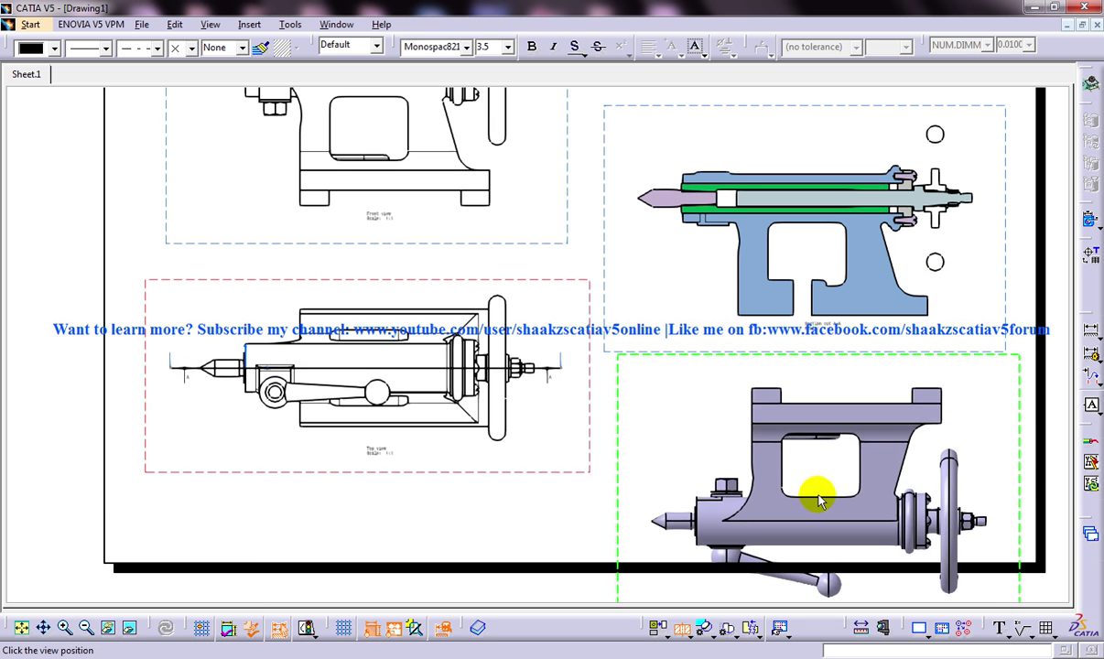
pyautogui.moveTo(818, 458)
pyautogui.mouseDown(button='middle')
pyautogui.moveTo(782, 424)
pyautogui.moveTo(734, 306)
pyautogui.mouseUp(button='middle')
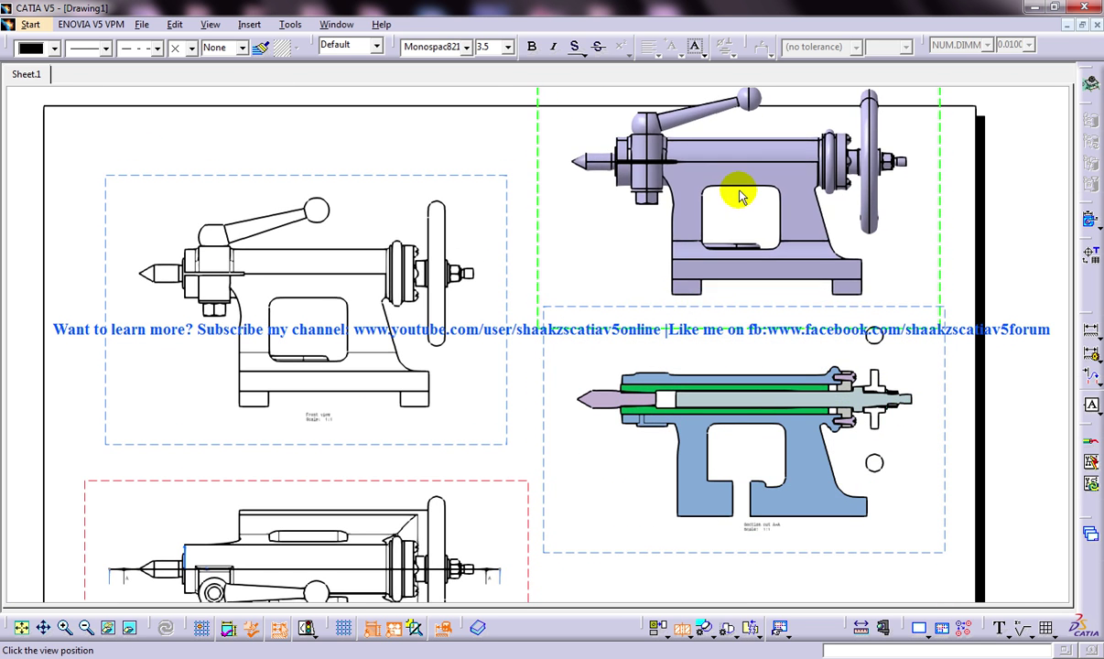
pyautogui.click(737, 199)
pyautogui.moveTo(807, 241); pyautogui.dragTo(641, 267, button='middle')
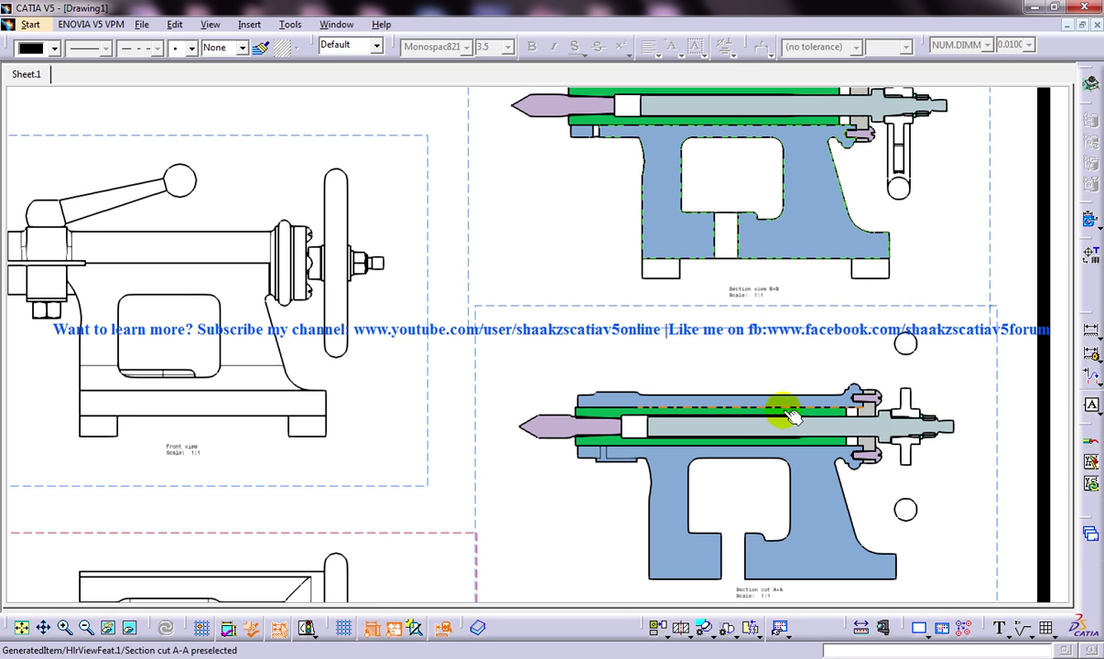
pyautogui.moveTo(751, 420); pyautogui.dragTo(722, 344, button='middle')
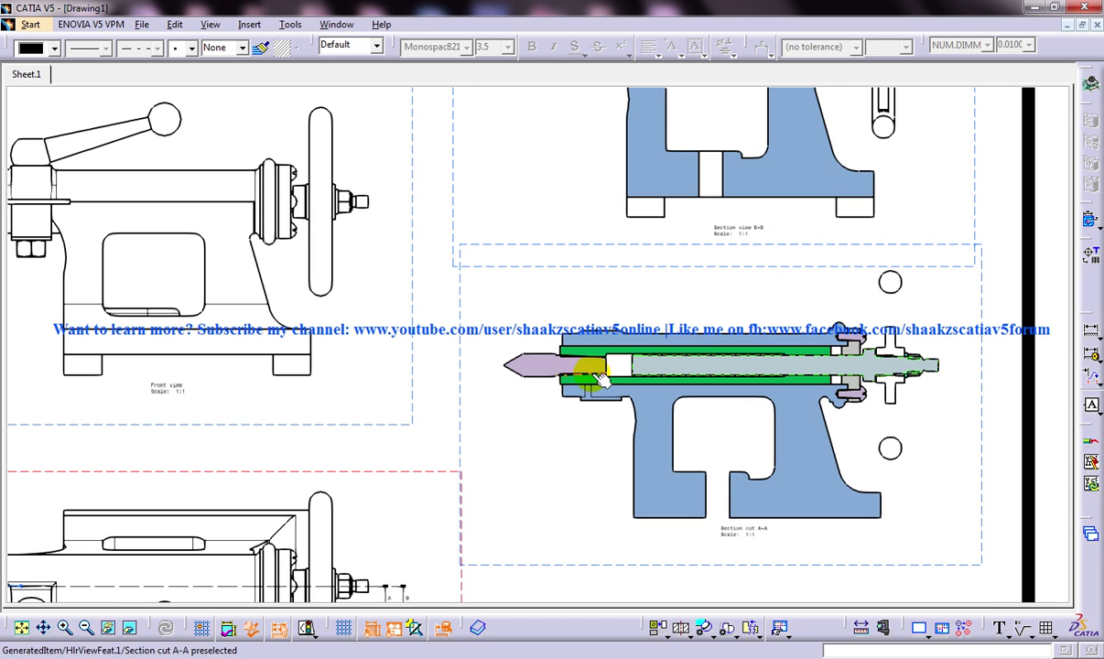